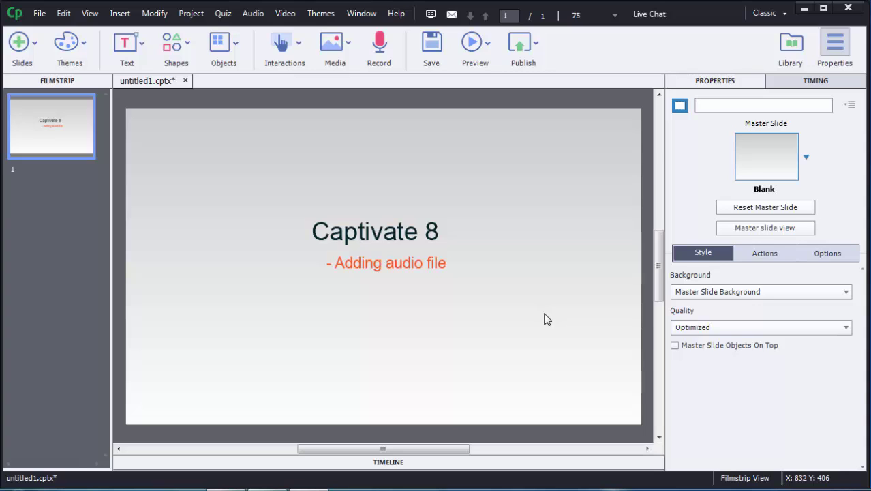
# Open the Import Audio browser from the Media menu to view the Gallery's Sound files
pyautogui.click(334, 46)
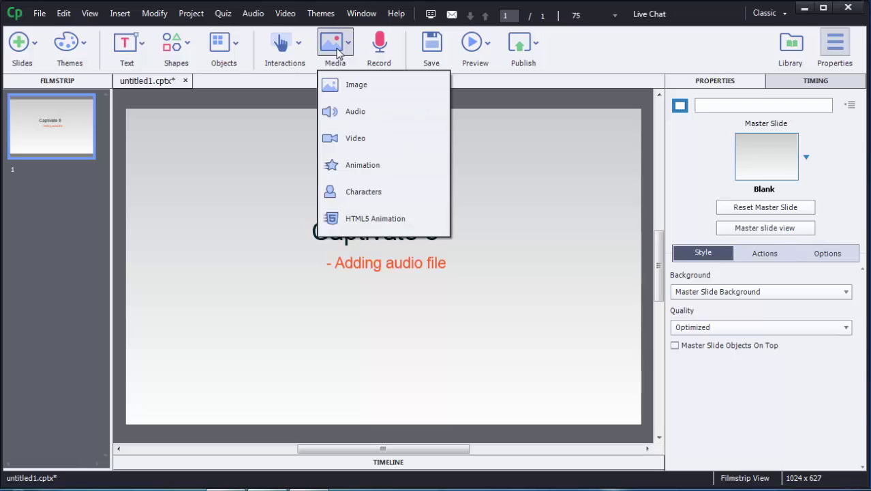
pyautogui.click(350, 121)
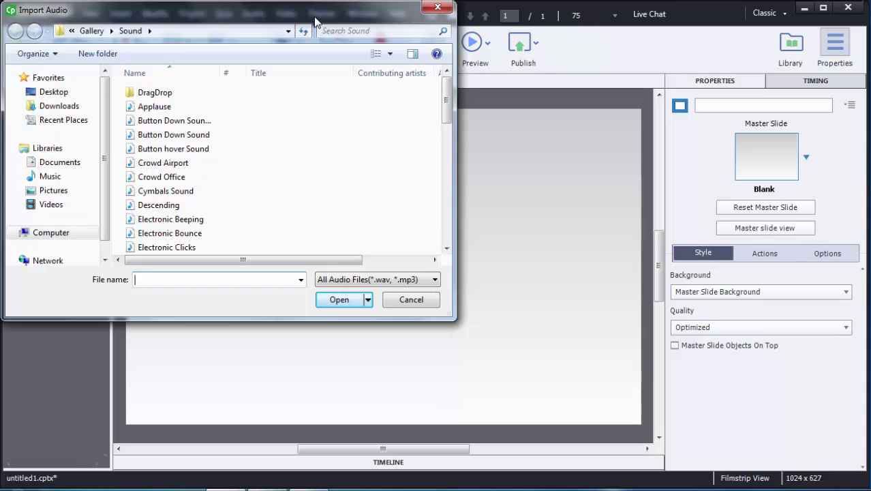
# Import Applause.mp3 as slide 1's audio and close the Slide Audio window
pyautogui.click(161, 110)
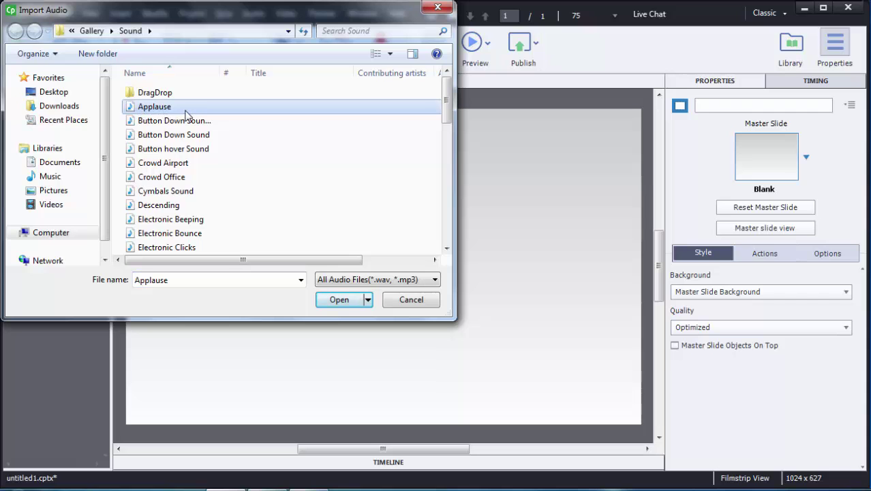
pyautogui.click(339, 304)
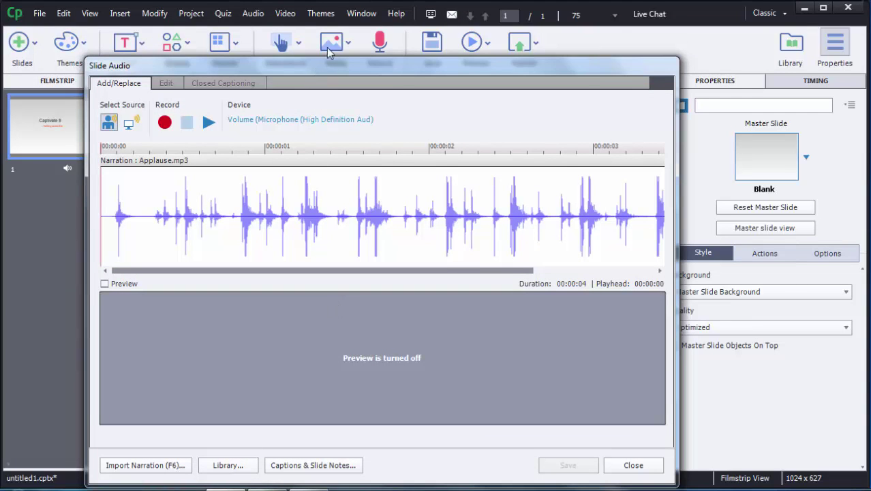
pyautogui.moveTo(316, 74); pyautogui.dragTo(323, 58)
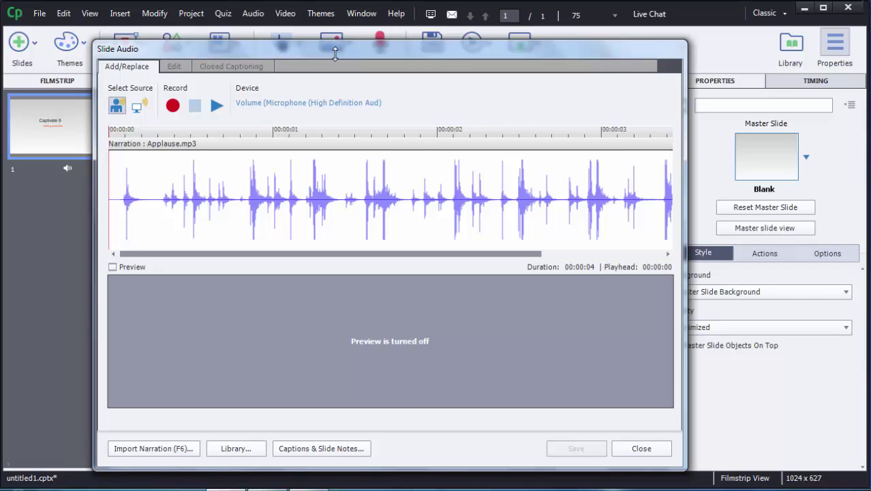
pyautogui.click(631, 451)
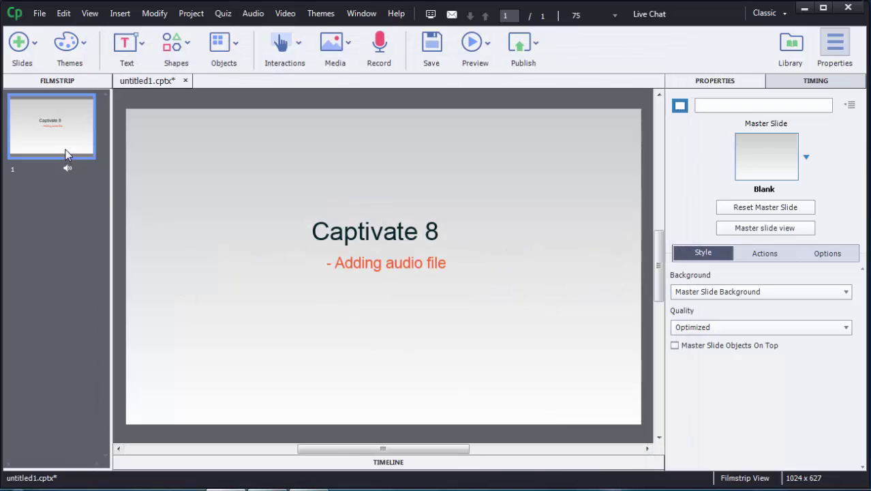
# Play slide 1's Applause audio from the Filmstrip, then open it in the audio editor
pyautogui.click(68, 170)
pyautogui.rightClick(68, 173)
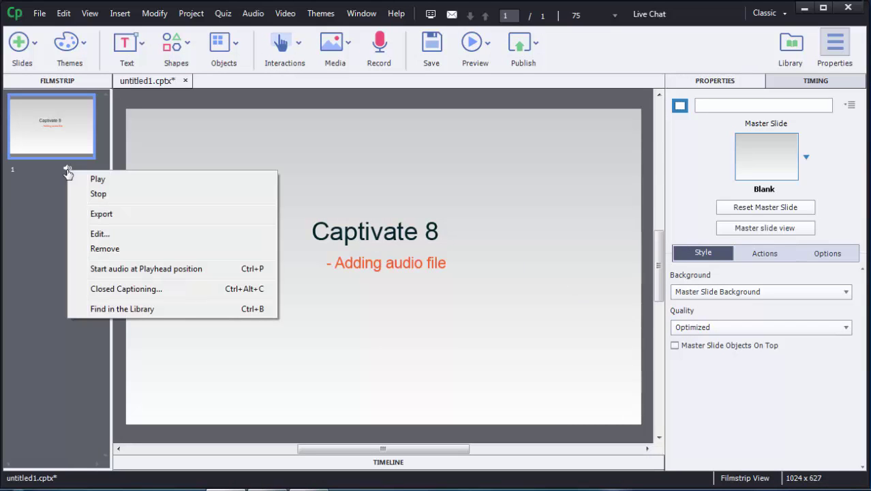
pyautogui.click(98, 234)
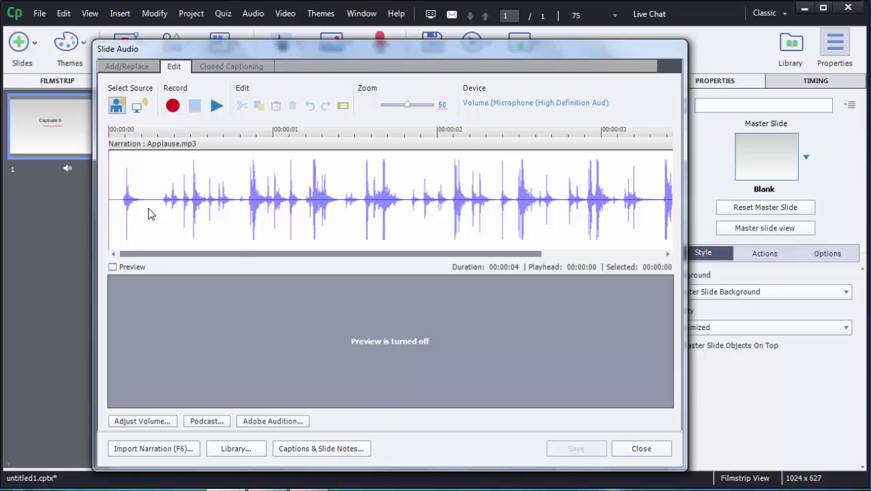
# Replace a short early stretch of the Applause waveform with silence
pyautogui.hotkey('ctrl', 'a')
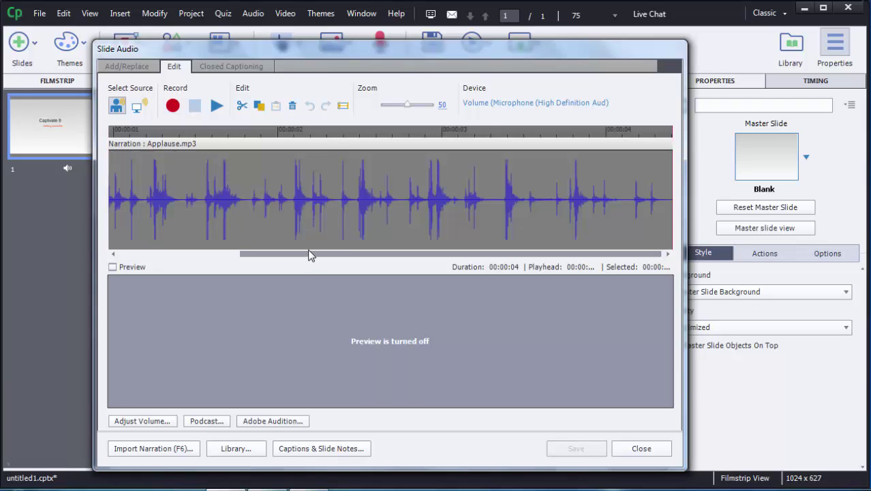
pyautogui.moveTo(311, 253); pyautogui.dragTo(166, 255)
pyautogui.moveTo(156, 214); pyautogui.dragTo(235, 216)
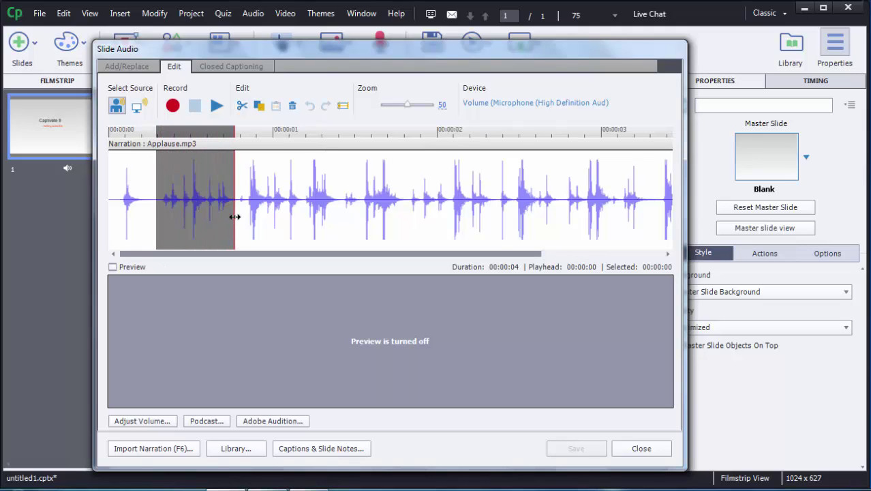
pyautogui.click(342, 109)
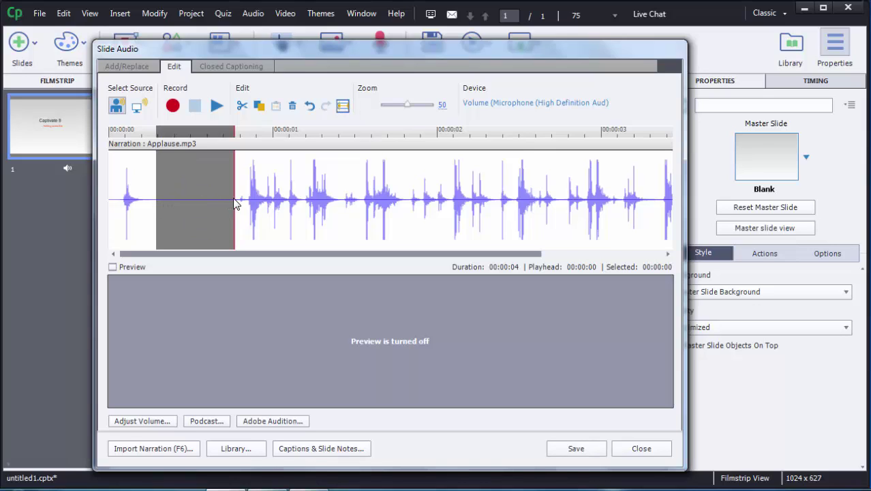
# Select the section of the waveform just after one second
pyautogui.click(342, 230)
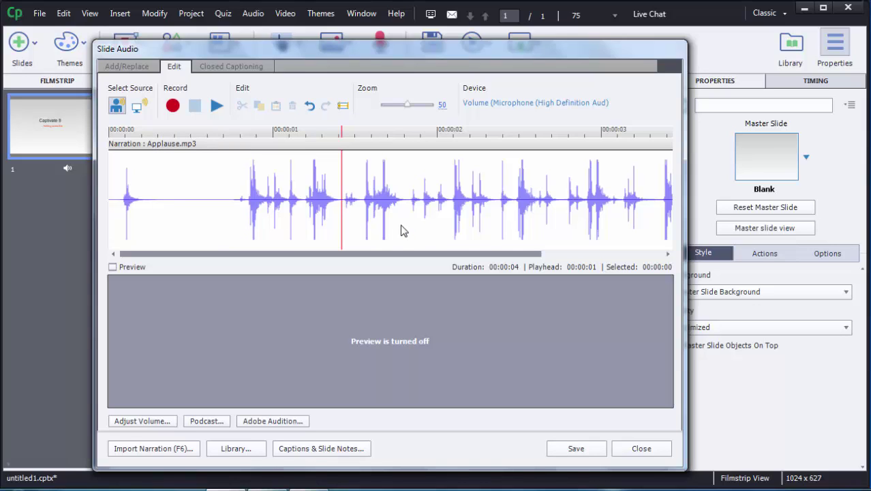
pyautogui.moveTo(402, 230); pyautogui.dragTo(342, 223)
pyautogui.click(341, 222)
pyautogui.moveTo(403, 219); pyautogui.dragTo(335, 219)
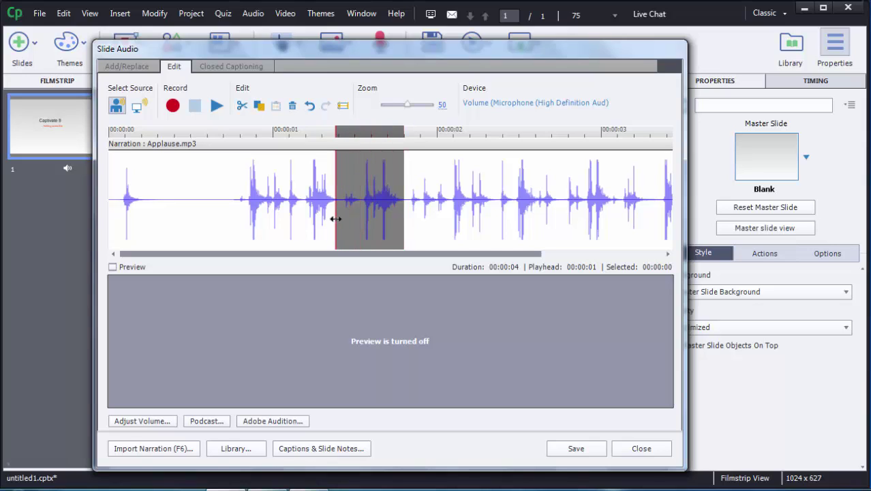
# Cut the one-second section, paste it near the clip's start, and select the pasted part
pyautogui.click(244, 111)
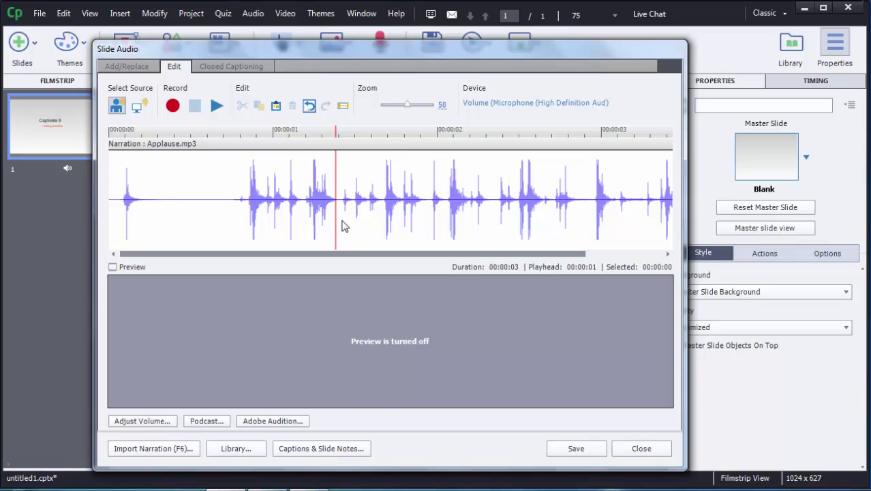
pyautogui.click(187, 210)
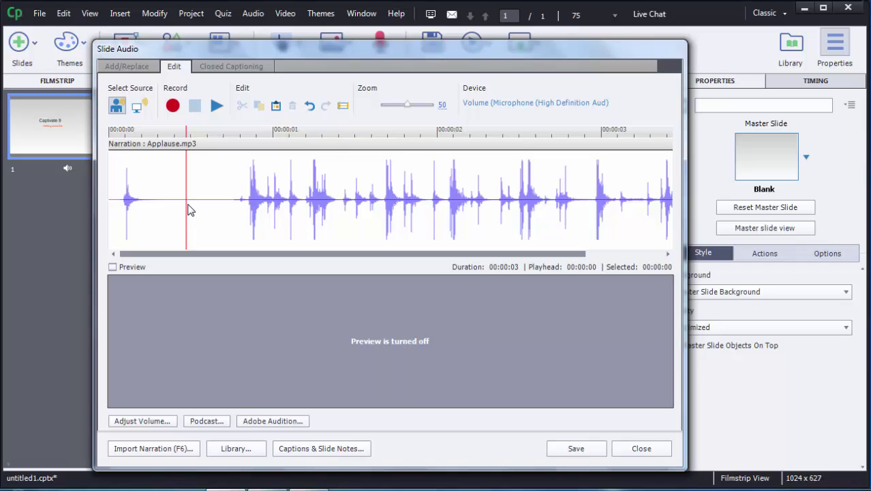
pyautogui.click(276, 108)
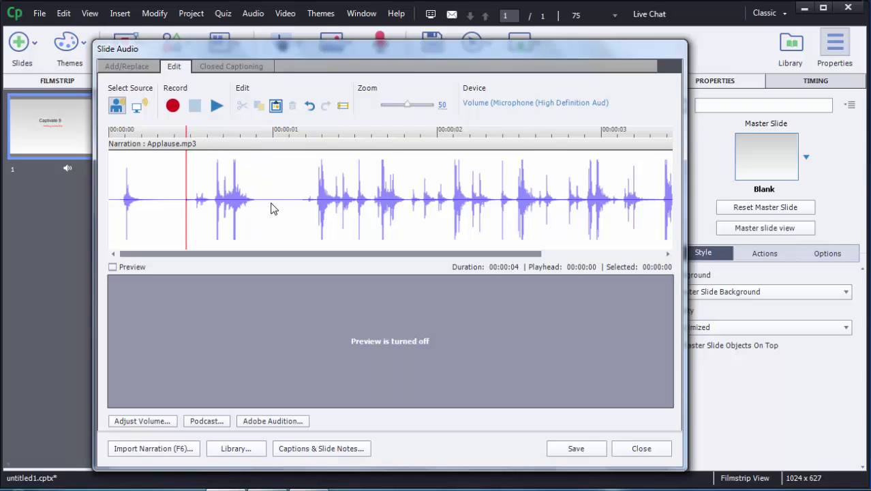
pyautogui.moveTo(270, 208); pyautogui.dragTo(158, 201)
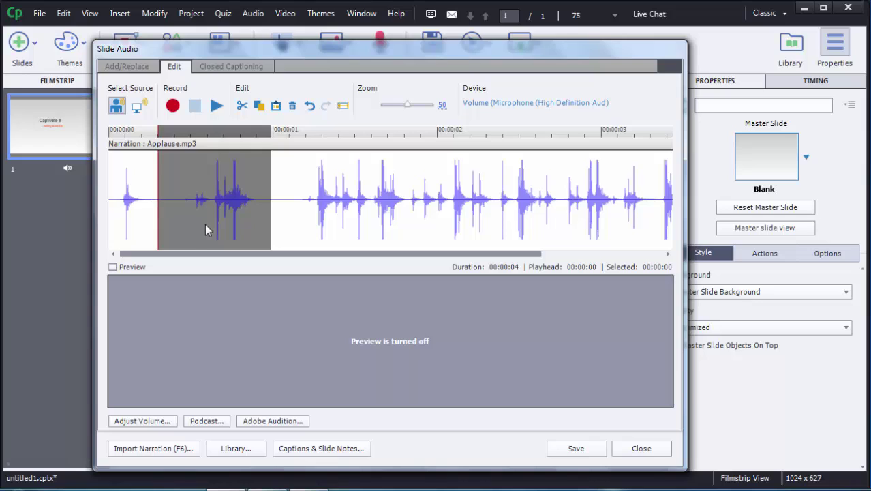
# Raise the volume of the pasted applause section to 7 dB
pyautogui.click(121, 427)
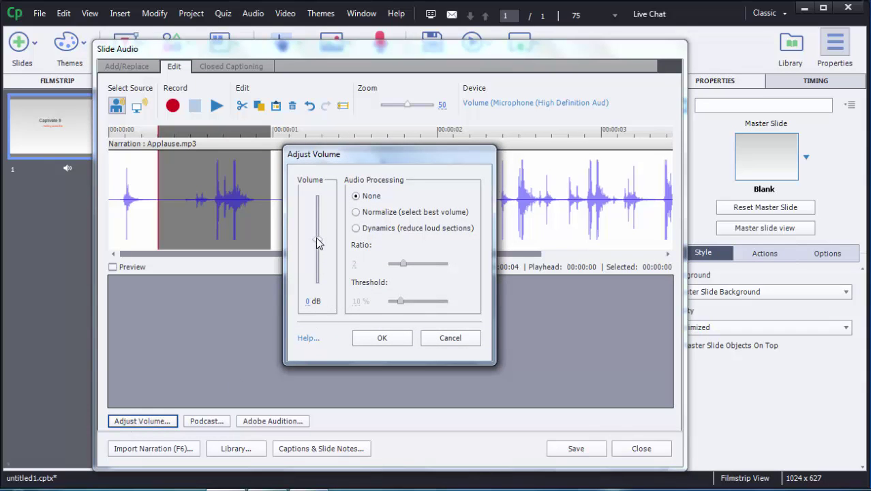
pyautogui.moveTo(318, 241); pyautogui.dragTo(320, 218)
pyautogui.moveTo(320, 218); pyautogui.dragTo(317, 274)
pyautogui.moveTo(318, 260); pyautogui.dragTo(317, 221)
pyautogui.moveTo(318, 215); pyautogui.dragTo(318, 209)
pyautogui.click(382, 337)
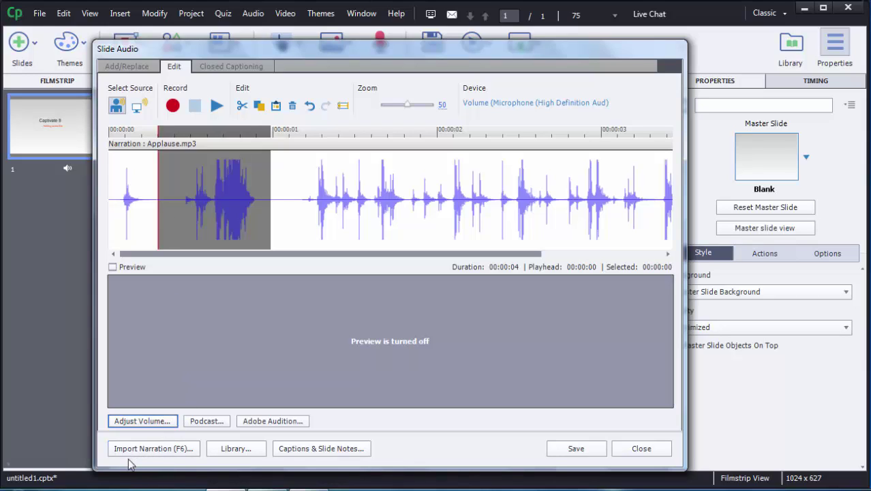
pyautogui.click(167, 450)
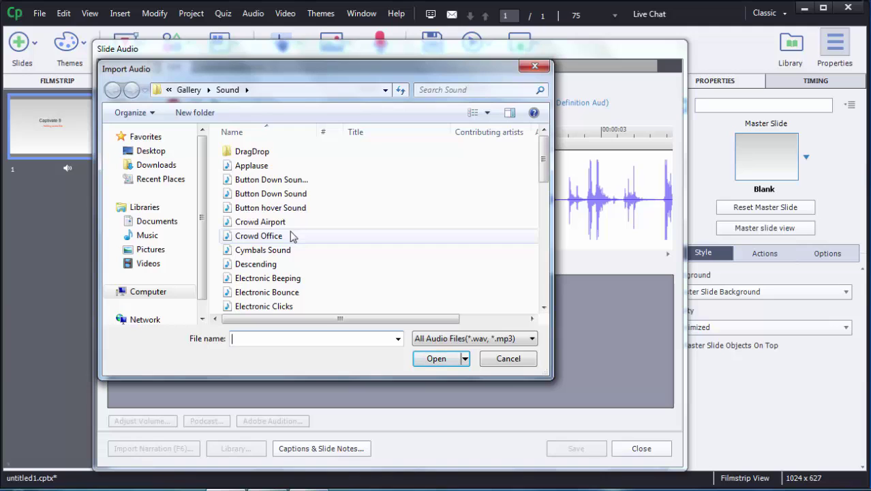
pyautogui.click(520, 363)
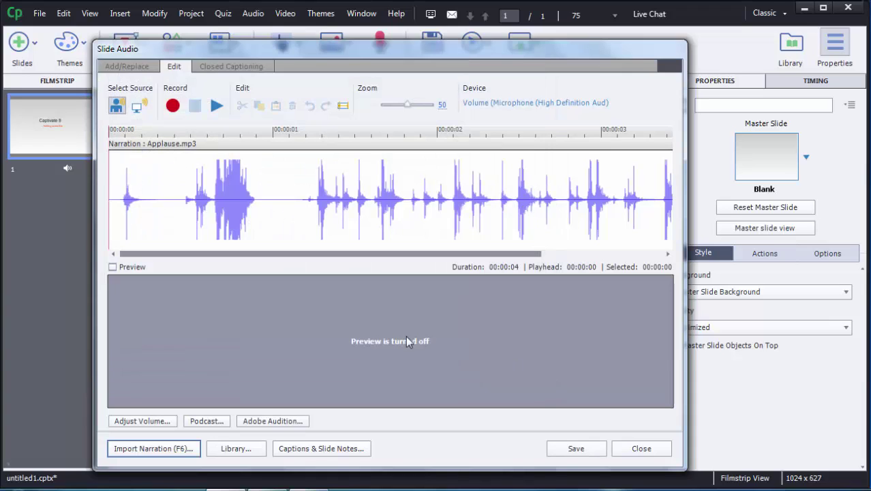
# Save the Applause audio edits and close the Slide Audio editor
pyautogui.click(571, 452)
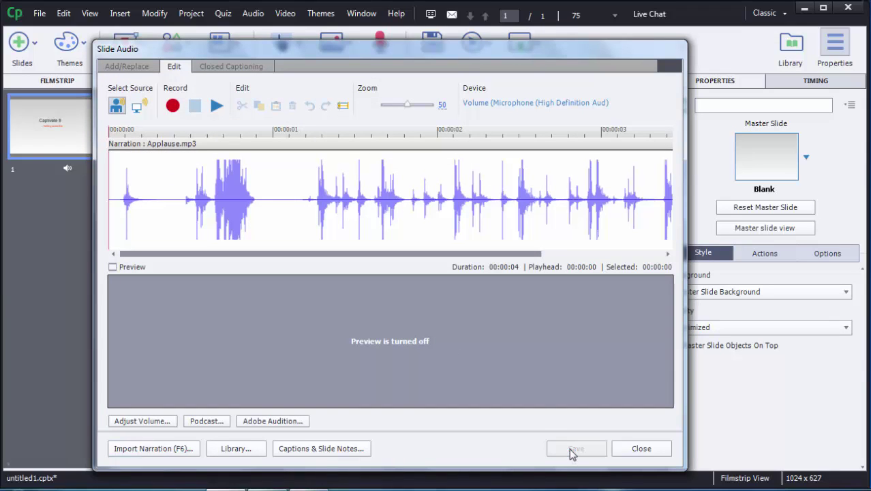
pyautogui.click(641, 448)
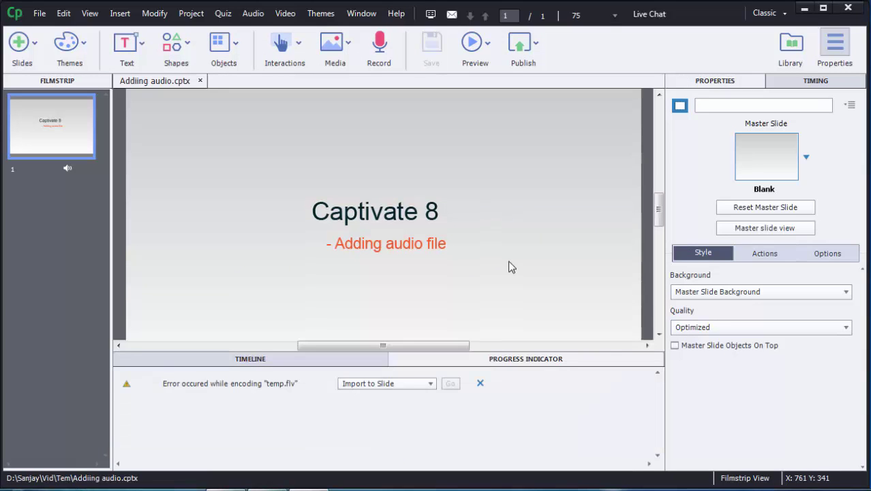
# Preview the whole project (F4) to hear the edited Applause audio
pyautogui.click(492, 58)
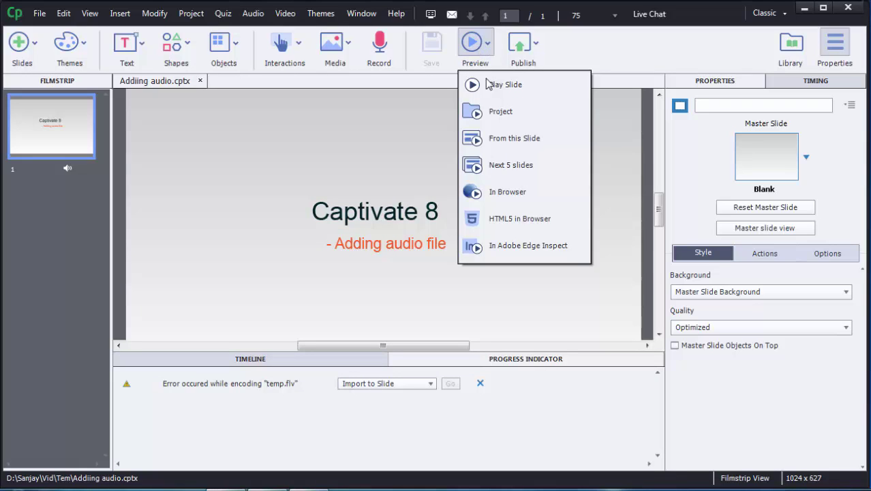
pyautogui.click(495, 119)
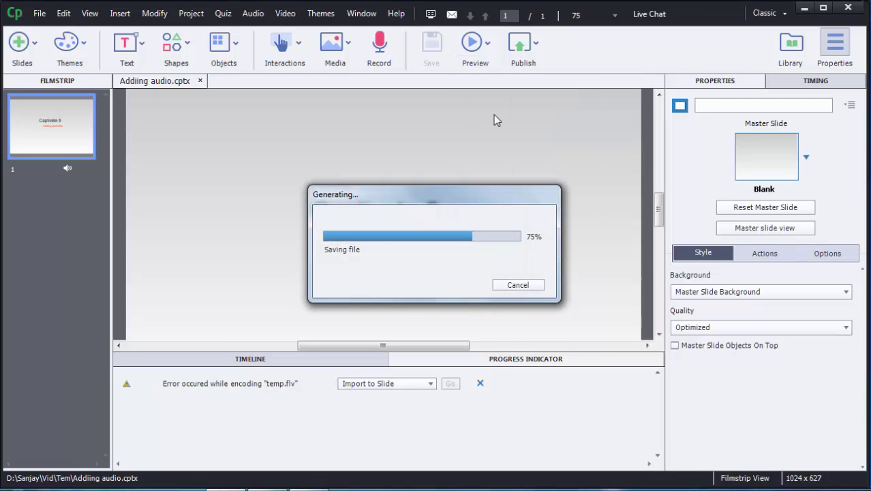